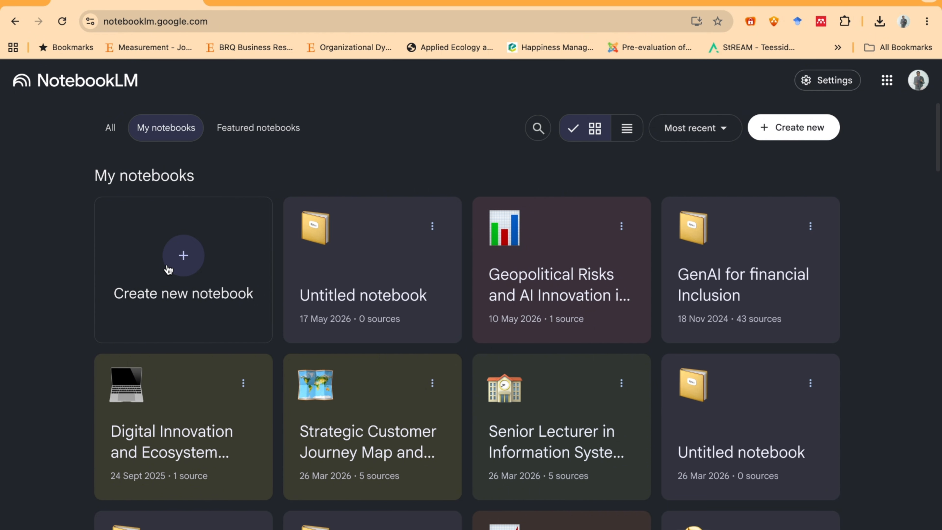
- Create a new notebook and enter "how digitalisation can improve supply chain resilience?" as its source search query
click(183, 255)
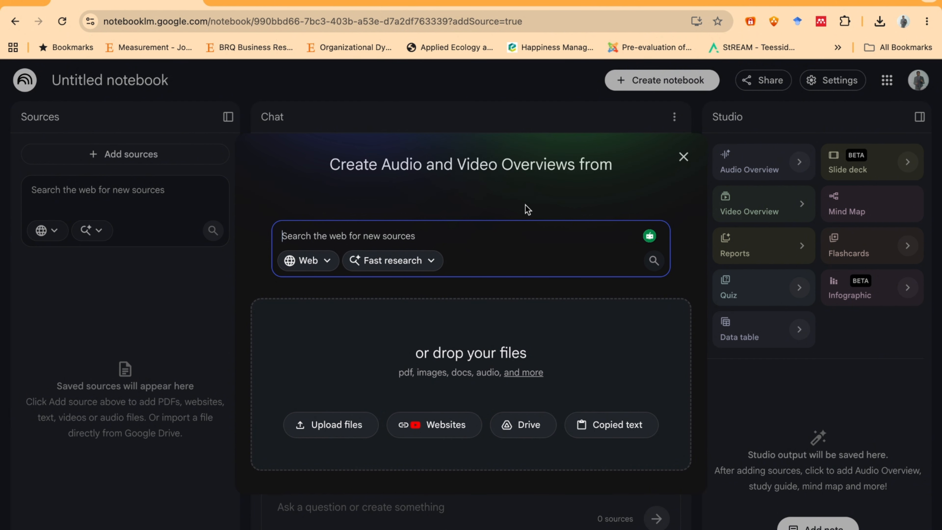
drag(328, 236, 386, 236)
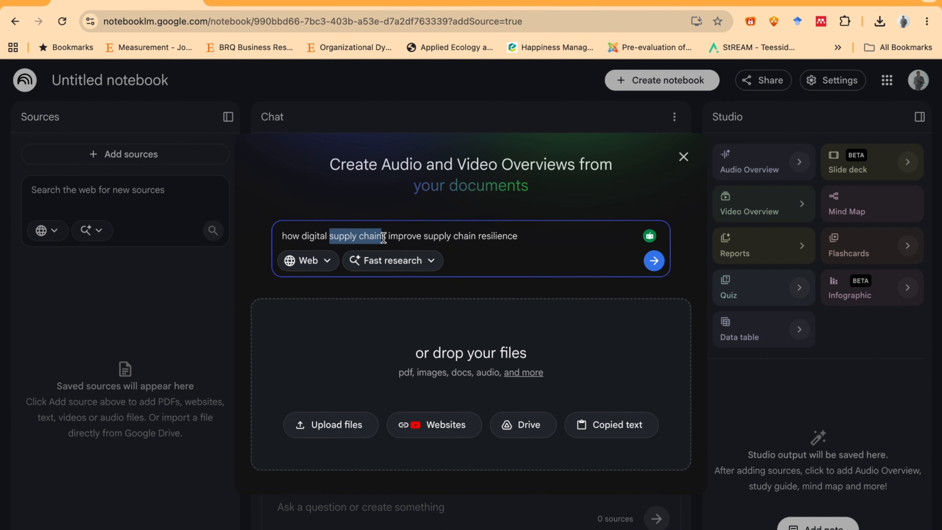
key(BackSpace)
text(isa)
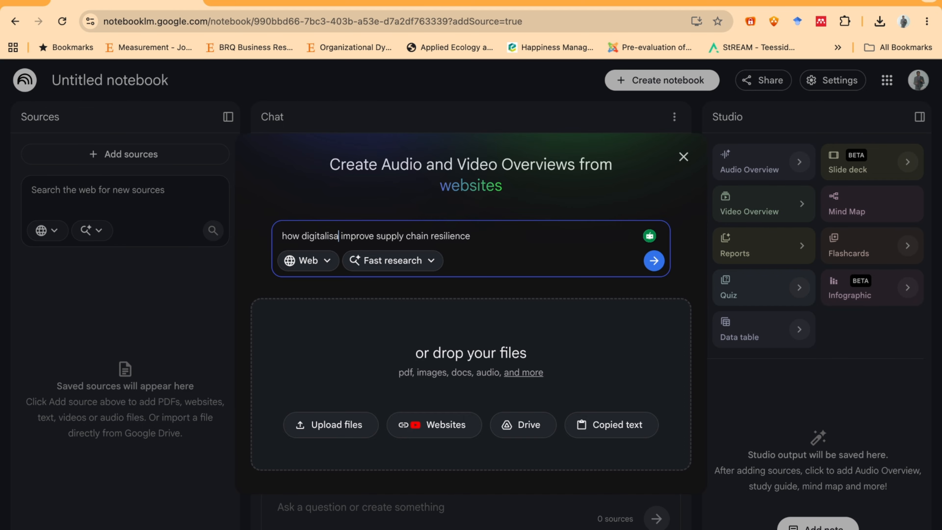
text(tion can)
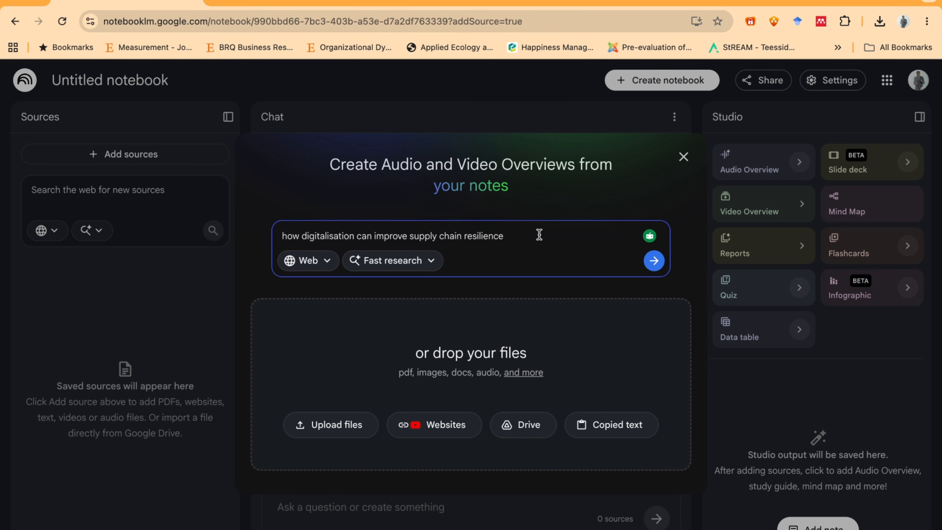
text(?)
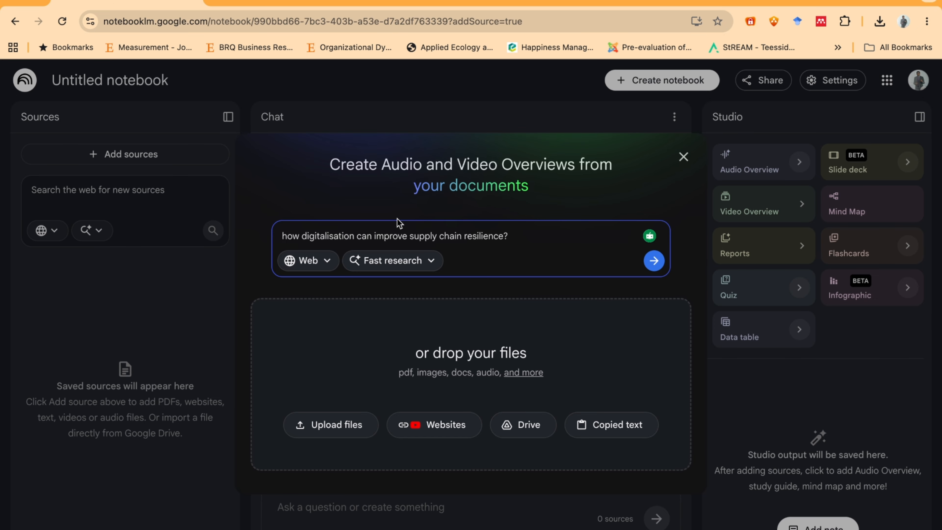
- Run the source search on the web with Deep Research and import the discovered sources into the notebook
click(311, 262)
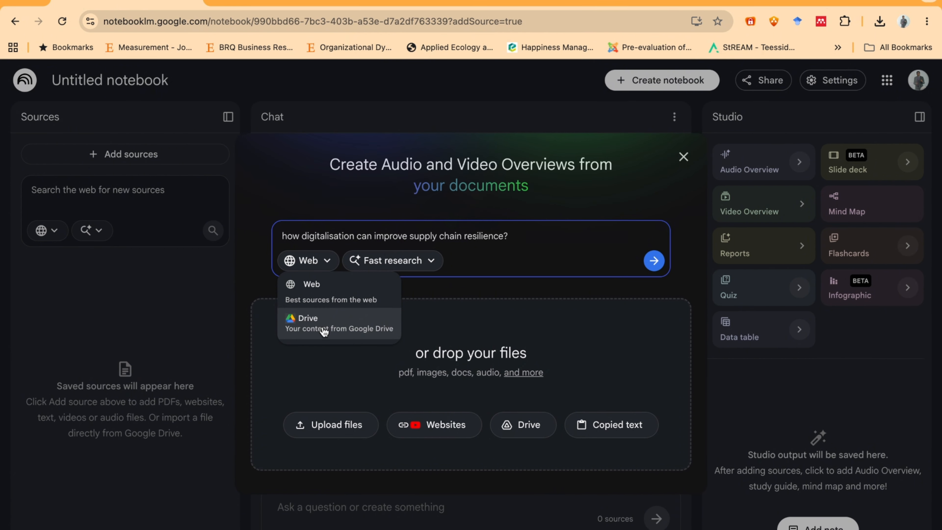
click(311, 290)
click(397, 264)
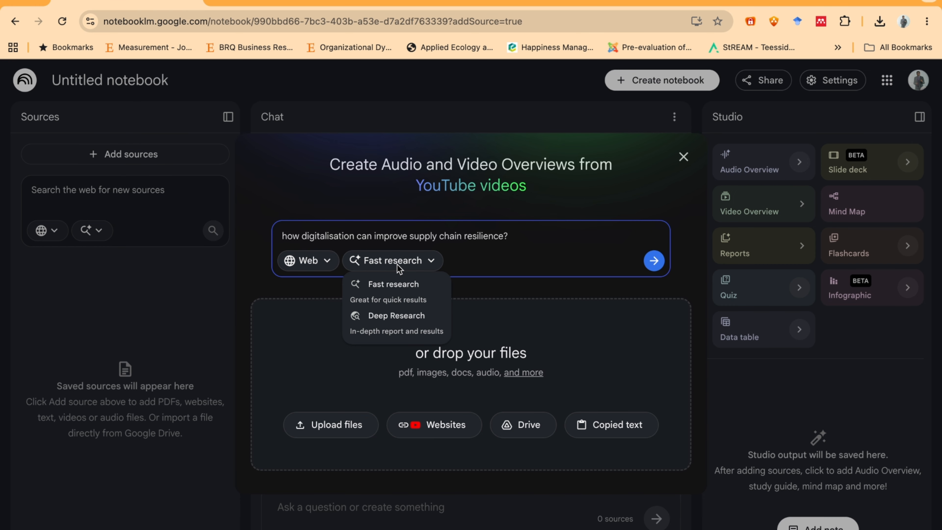
click(400, 324)
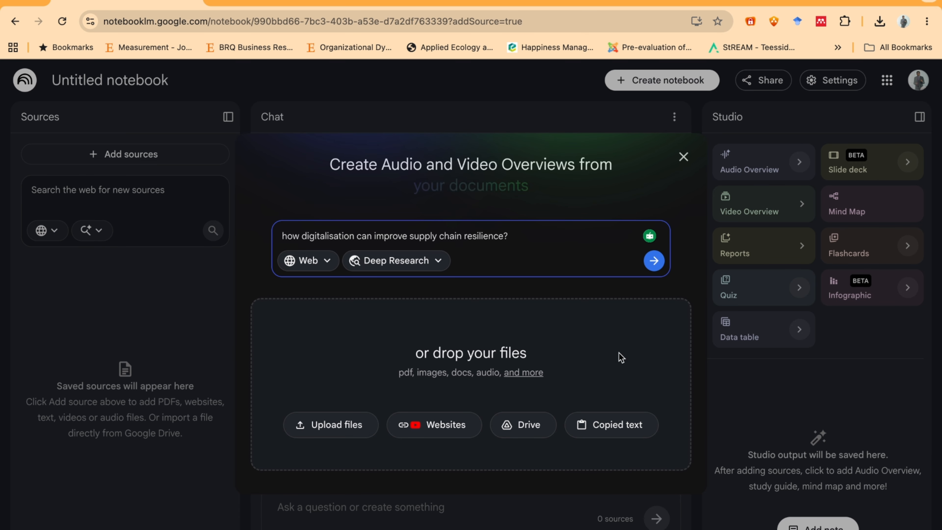
click(654, 262)
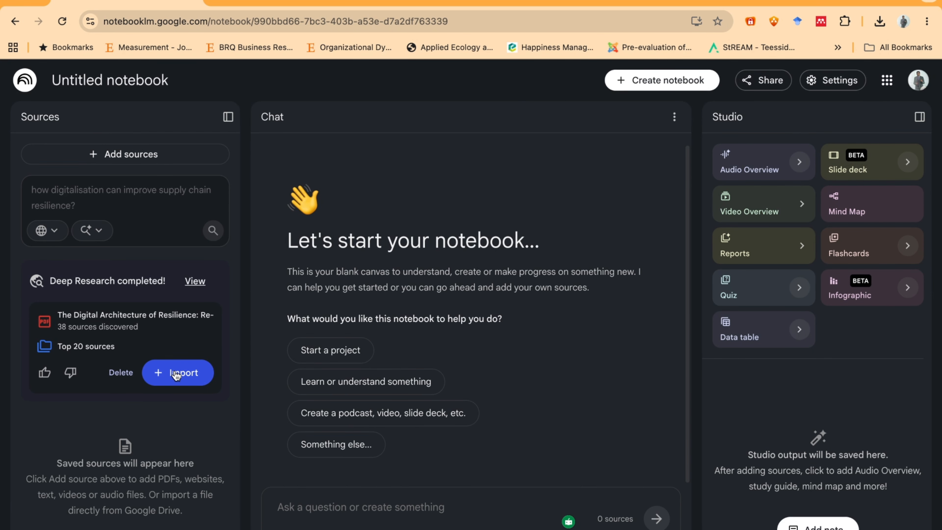
click(177, 373)
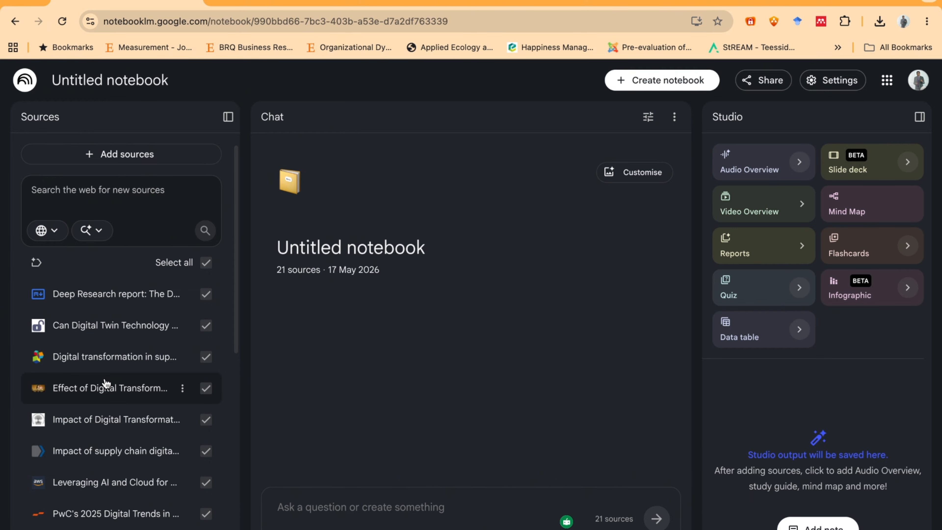
- Review the list of imported sources and read the notebook's generated summary
scroll(106, 383, down, 3)
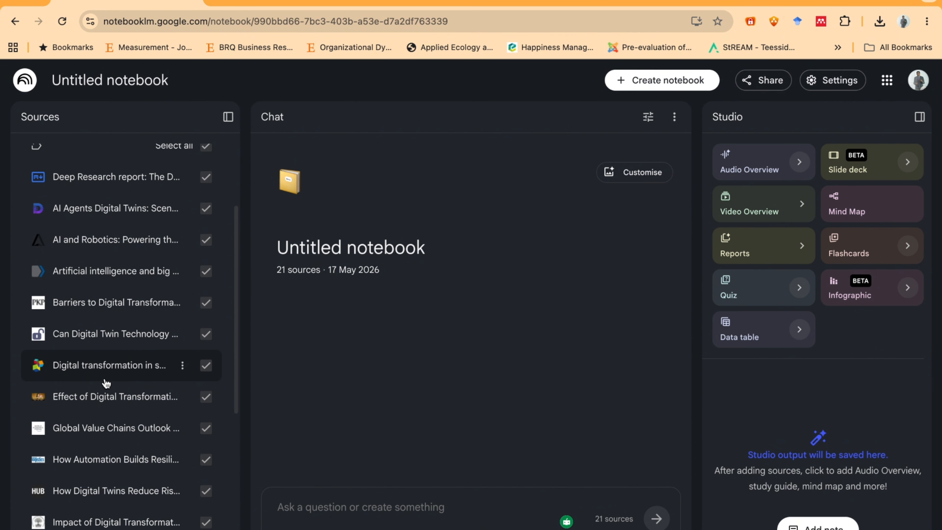
scroll(106, 384, down, 7)
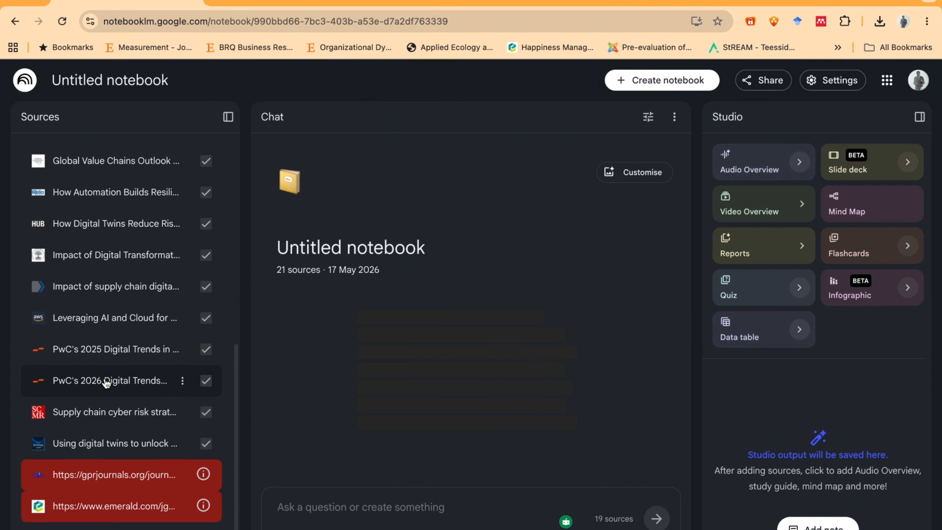
scroll(107, 383, up, 10)
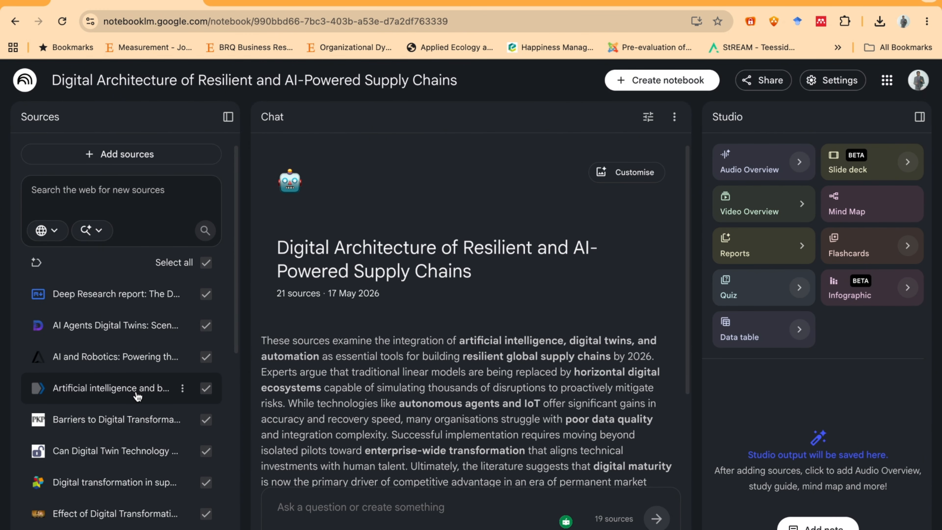
scroll(137, 396, down, 4)
scroll(137, 395, up, 4)
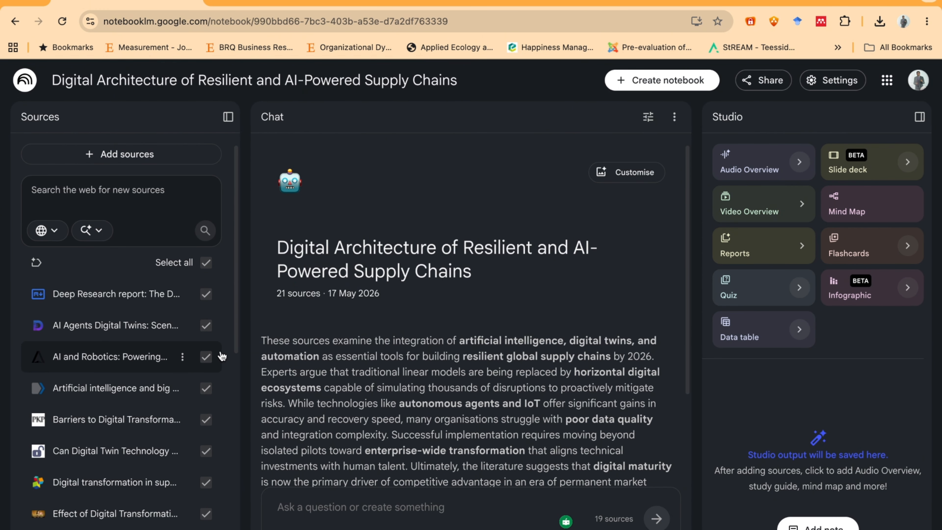
scroll(432, 379, down, 3)
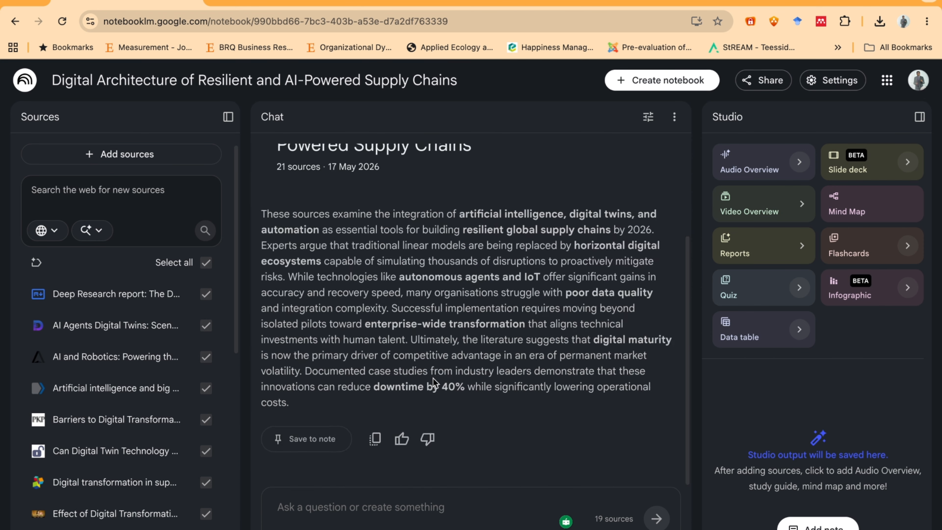
scroll(448, 360, up, 3)
scroll(448, 360, down, 2)
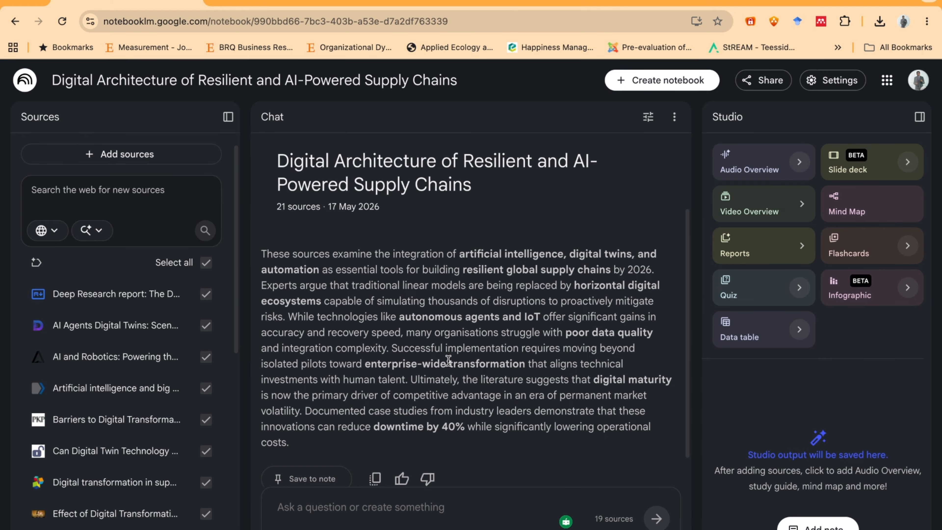
scroll(448, 360, up, 2)
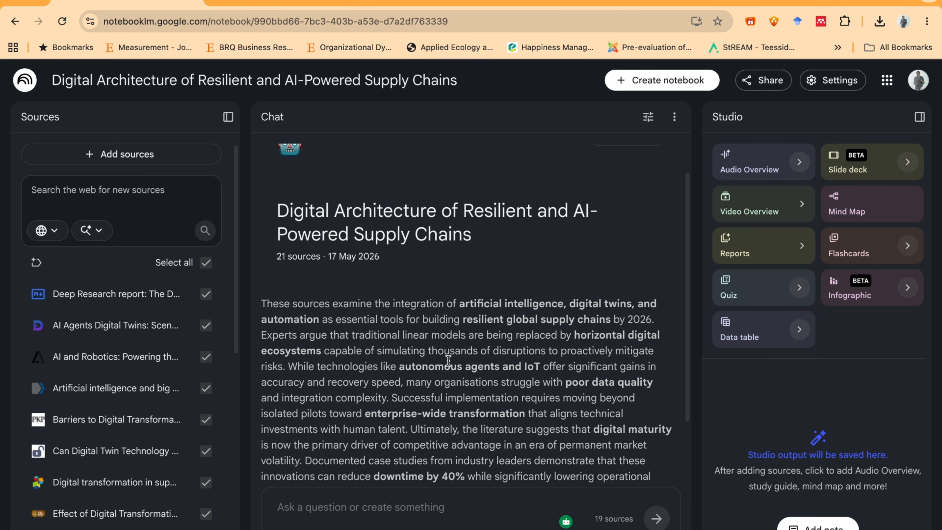
scroll(465, 431, down, 2)
- Ask the chat to act as a senior researcher, analyze the sources and create a framework for optimizing supply chain digital technologies for better resilience
click(400, 514)
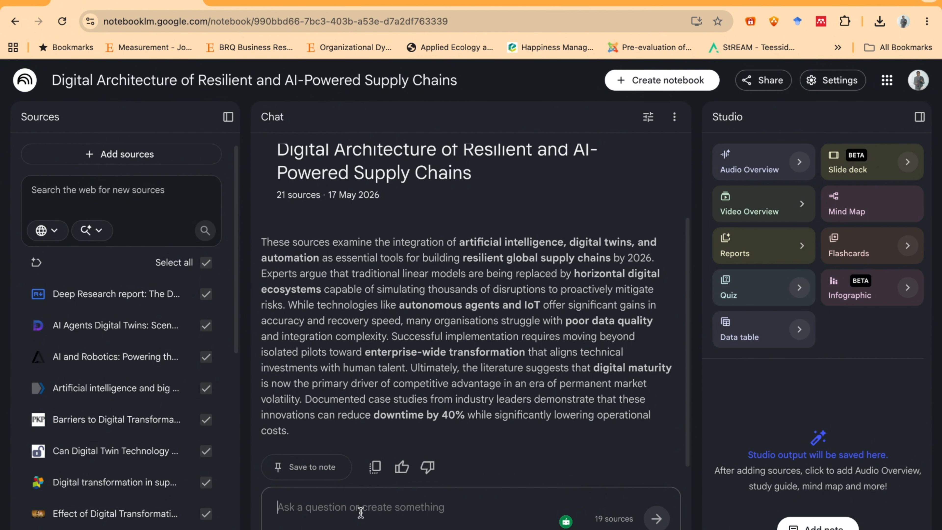
text(act as a senior researcher and analyze the sources available, your task is to create a framework that enable supply chain to optimze digital technologies for better resilience.)
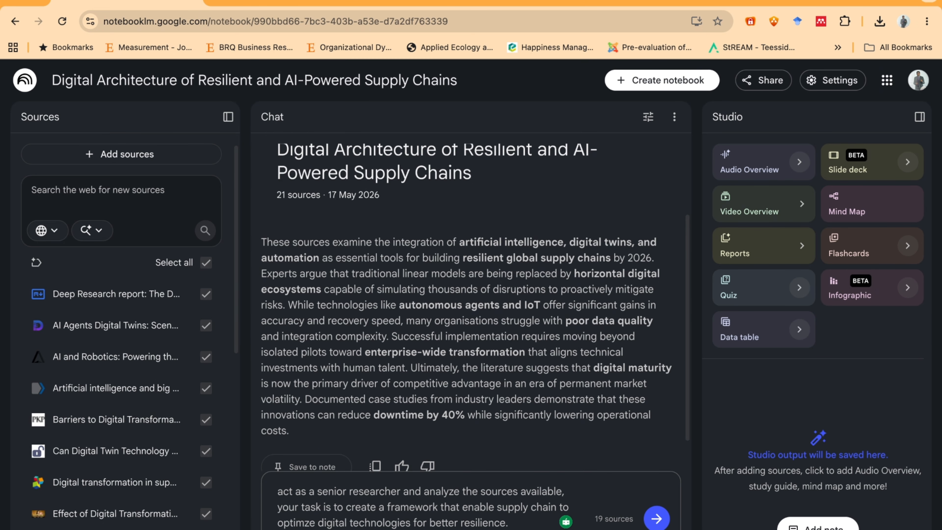
click(656, 519)
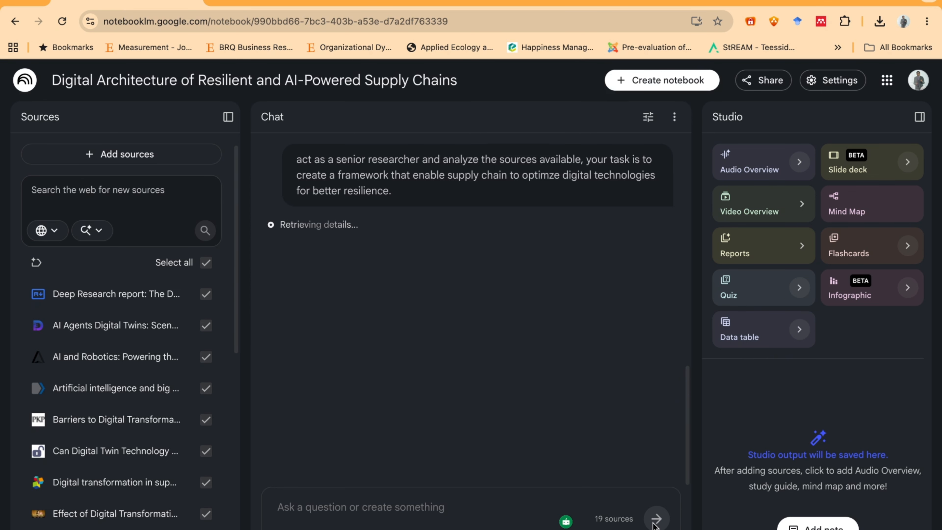
scroll(452, 351, down, 20)
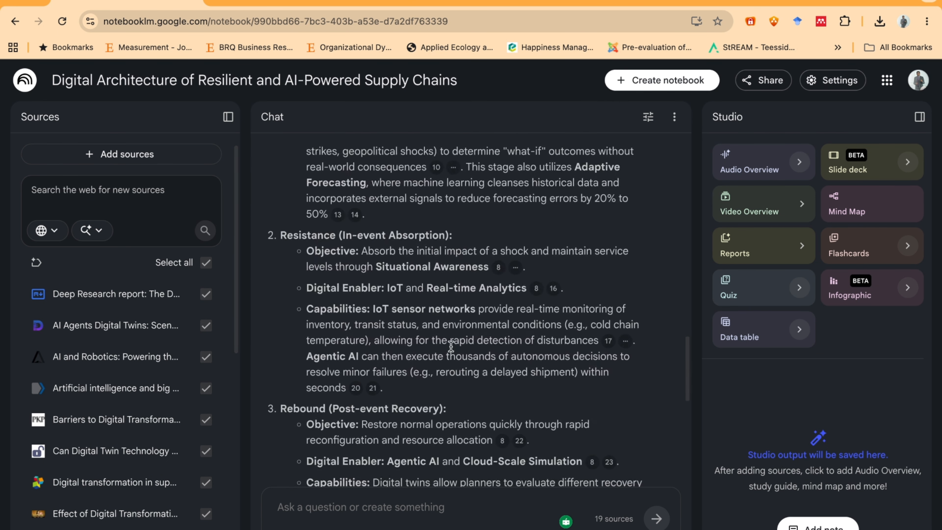
scroll(450, 346, up, 20)
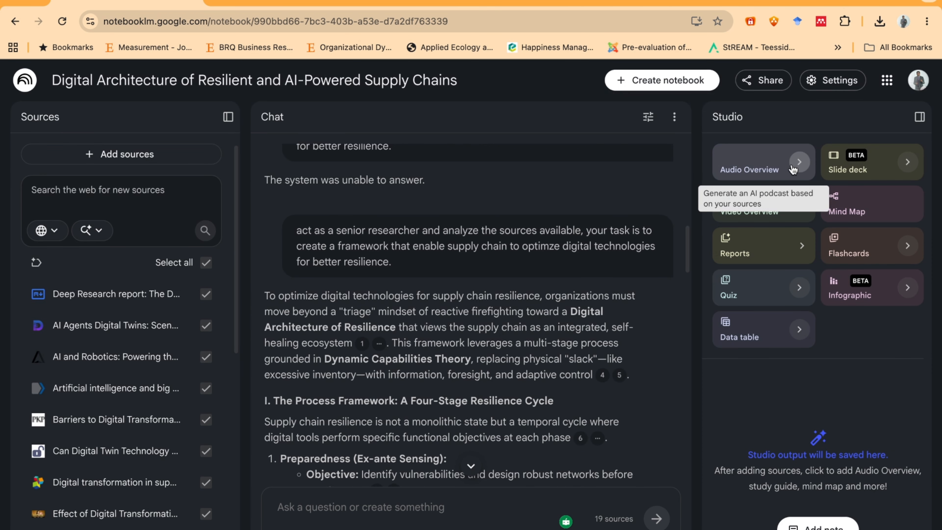
- Generate an Audio Overview and a slide deck from the notebook's sources
click(752, 166)
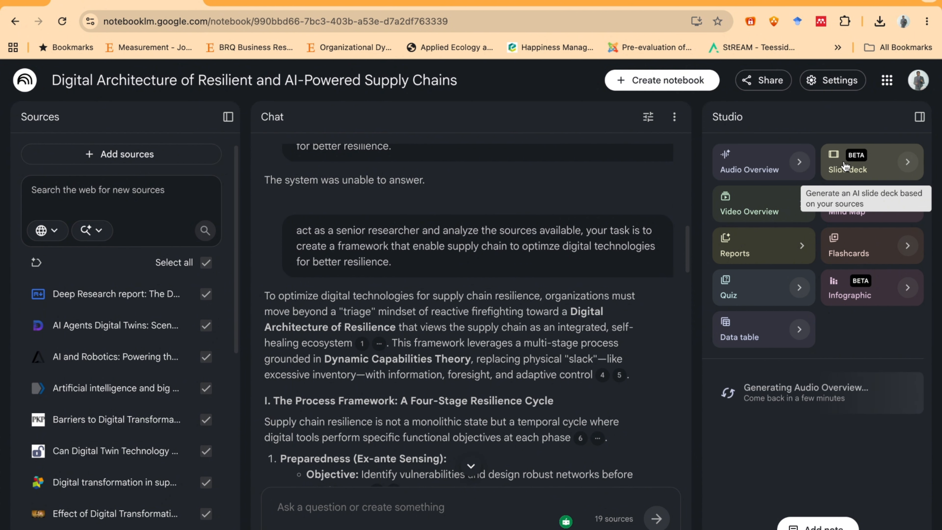
click(846, 166)
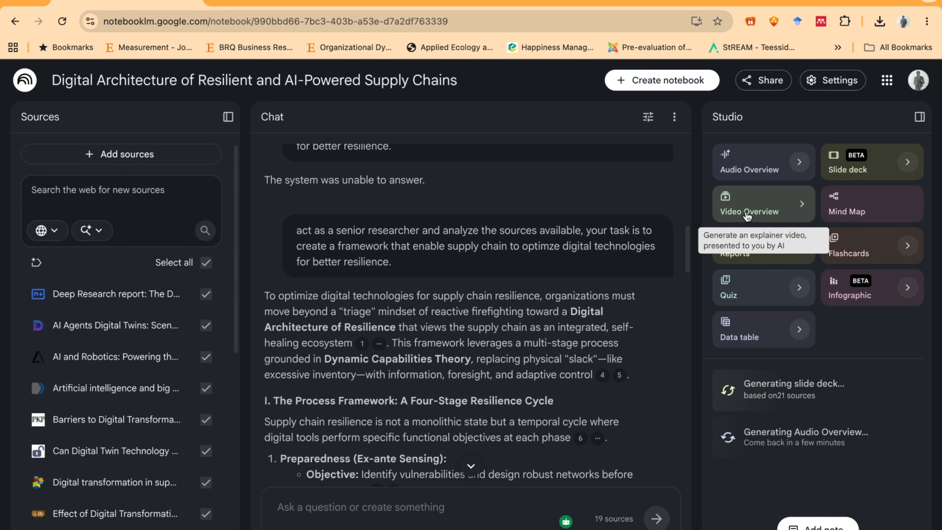
- Generate a Video Overview in the Explainer format, in English, with the Auto-select visual style
click(747, 215)
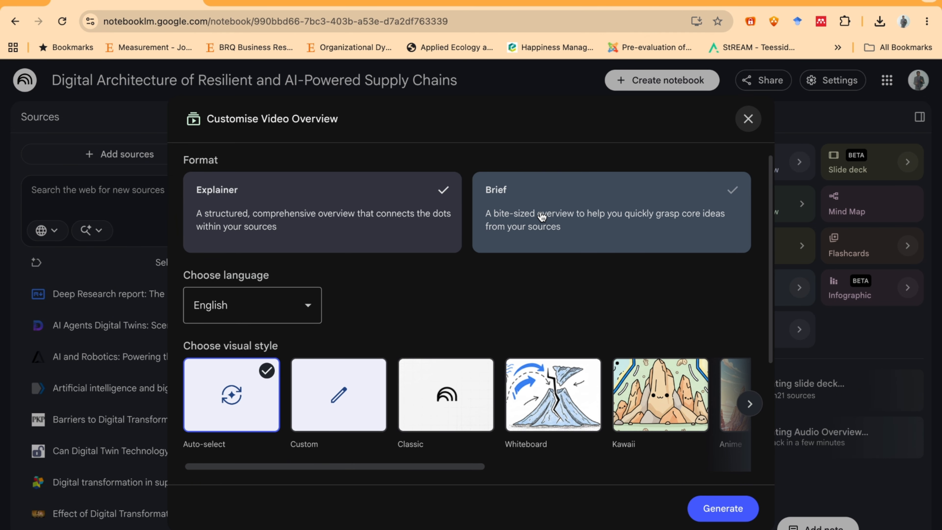
scroll(633, 419, right, 3)
scroll(634, 419, right, 4)
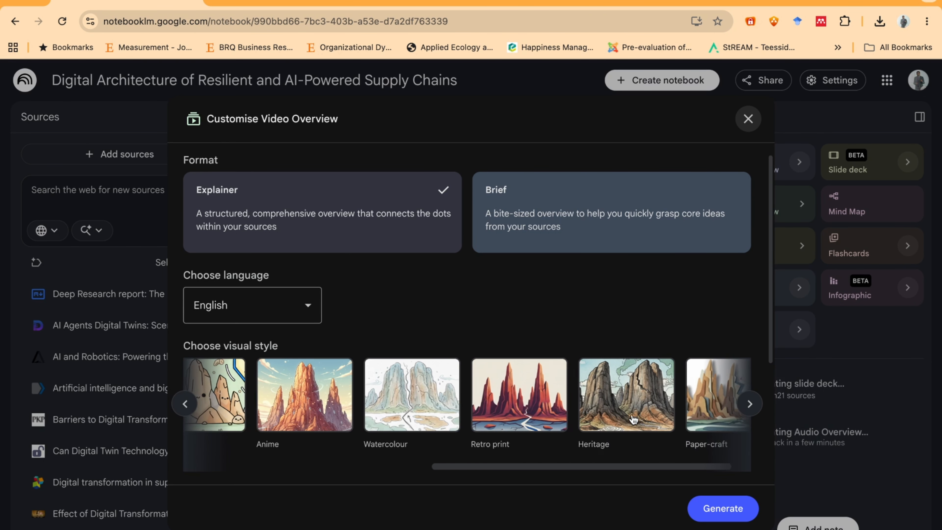
scroll(633, 419, left, 7)
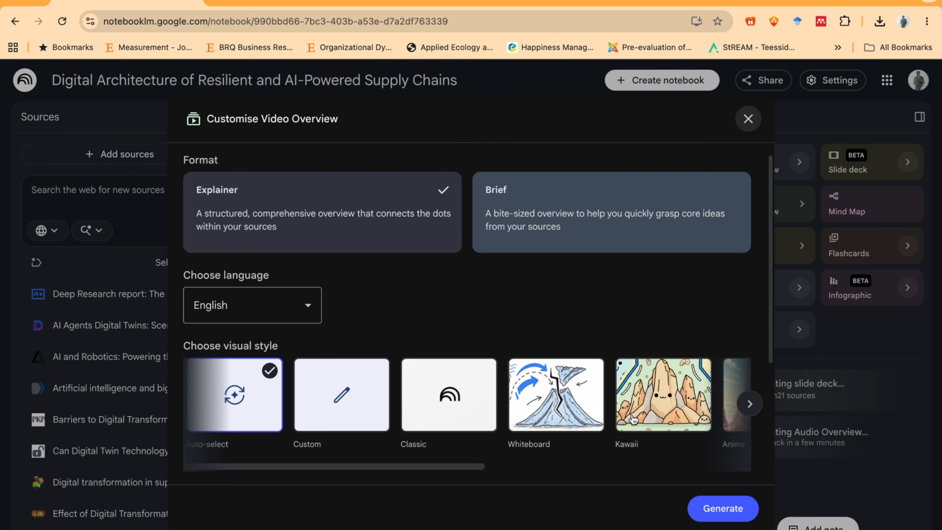
scroll(633, 420, right, 1)
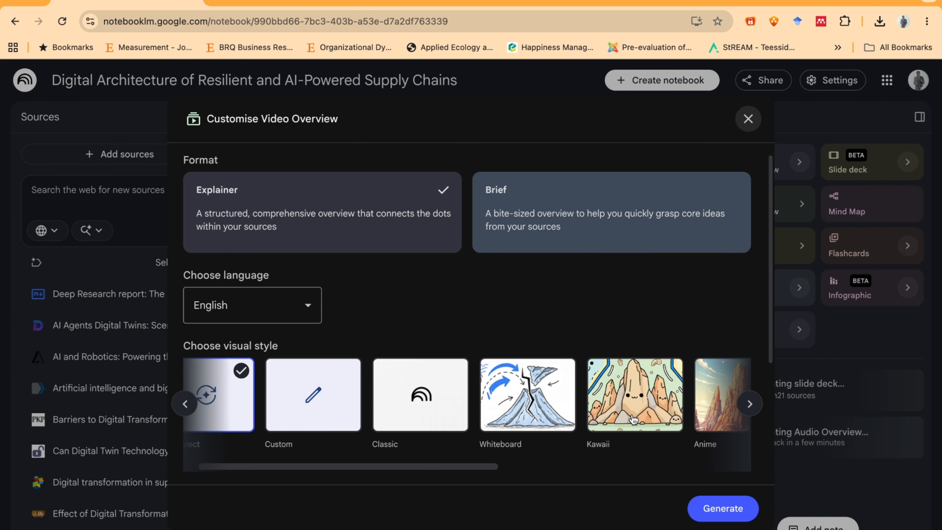
scroll(633, 419, left, 1)
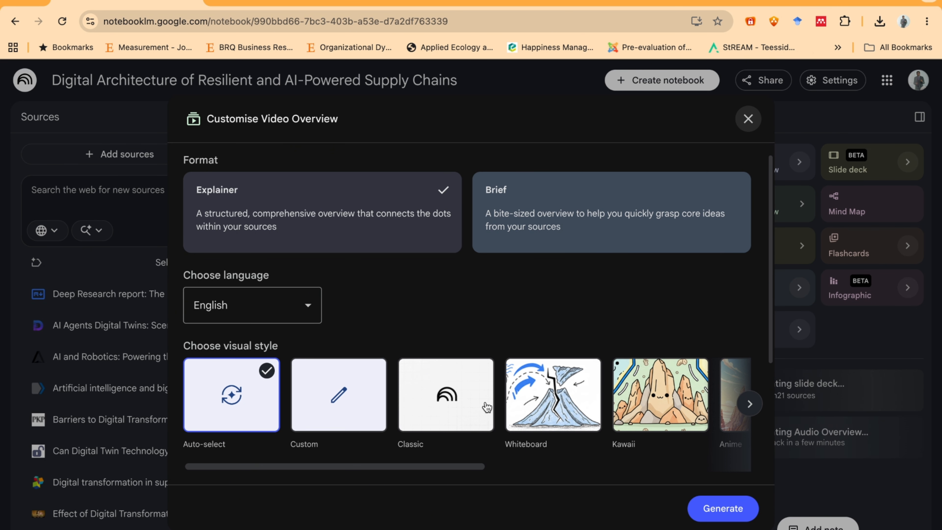
click(742, 517)
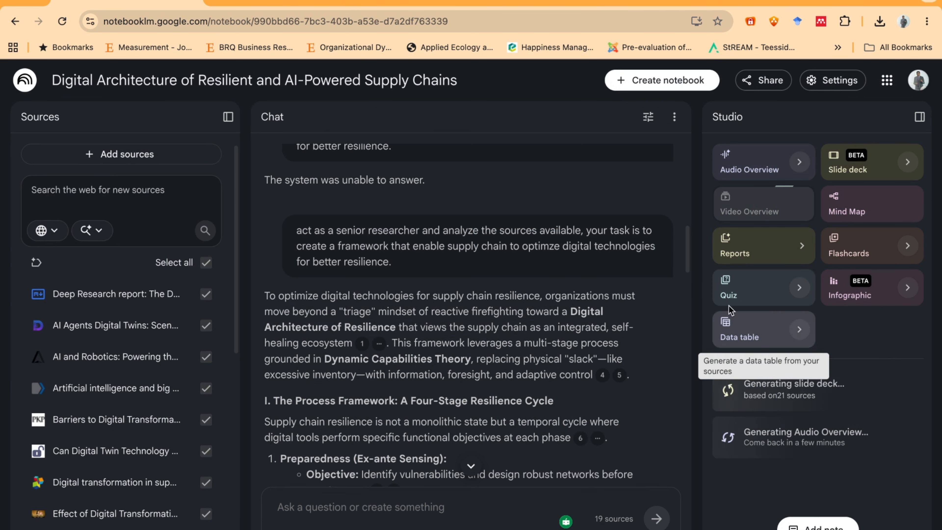
- Generate a mind map and a report in the Briefing doc format from the sources
click(860, 215)
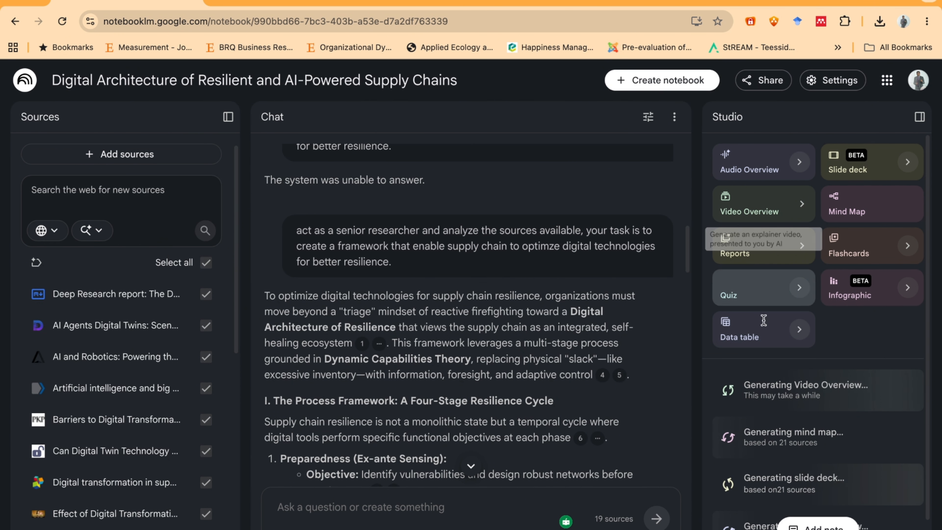
click(732, 253)
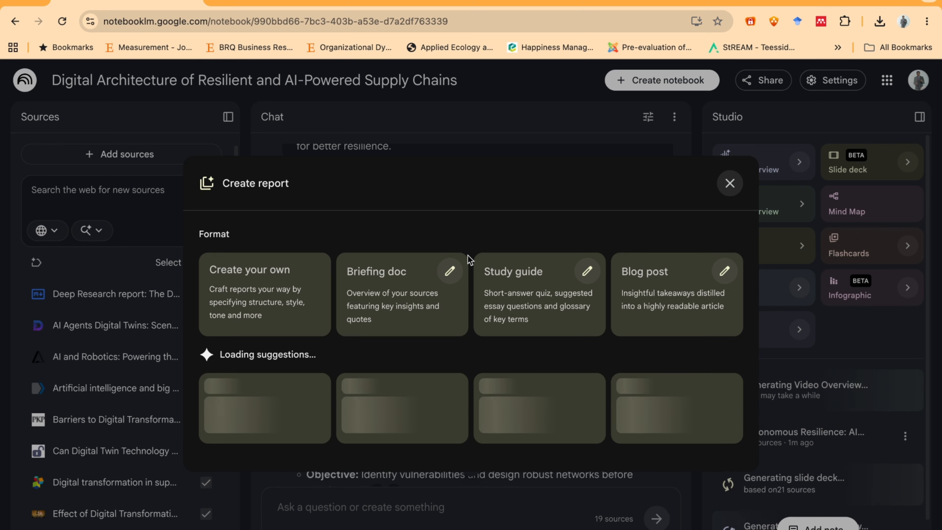
click(396, 302)
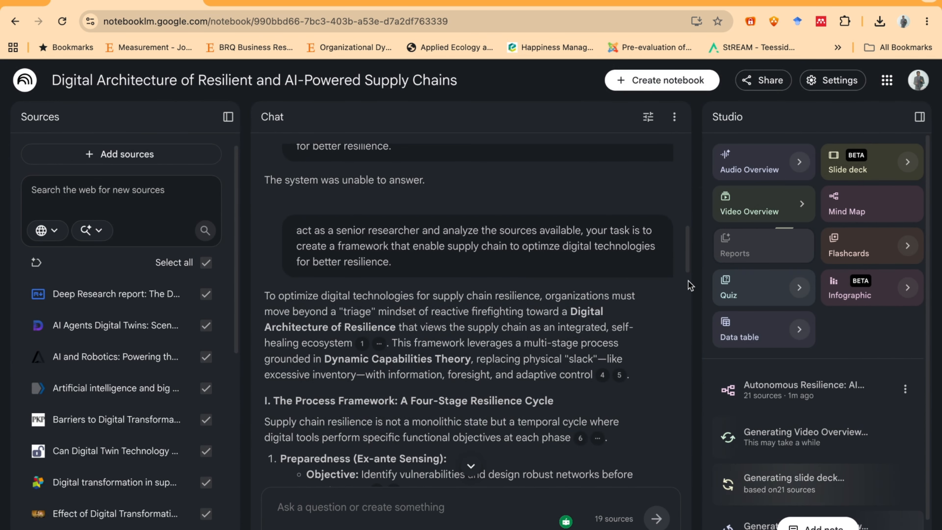
- Generate flashcards and a quiz from the notebook's sources
click(847, 255)
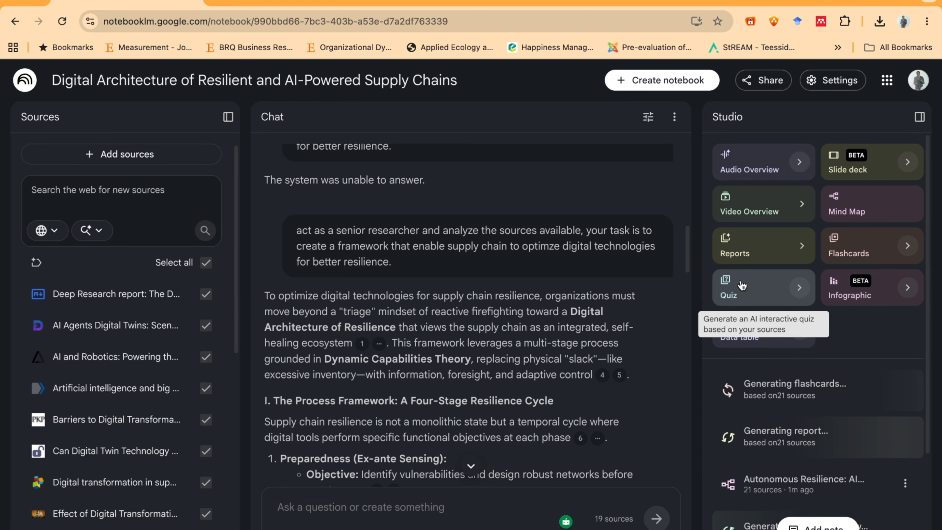
click(741, 285)
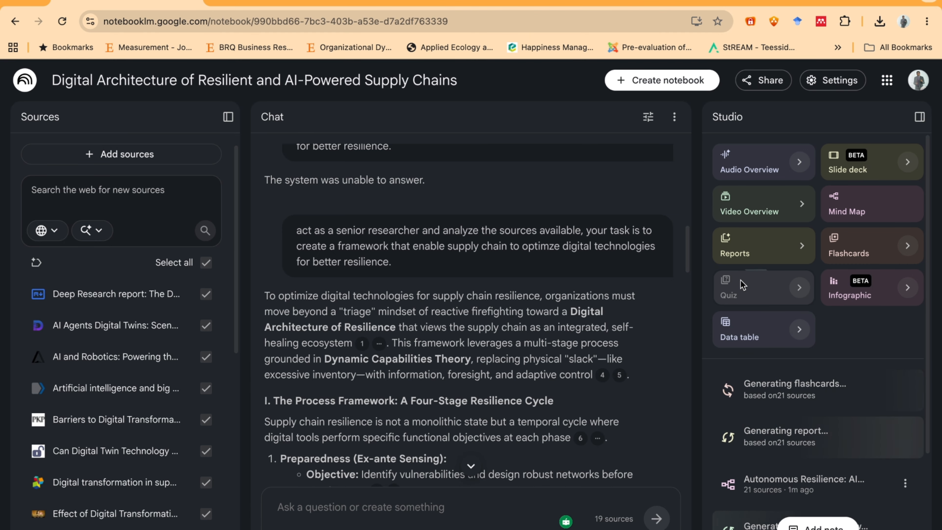
- Generate an infographic and a data table from the notebook's sources
click(851, 290)
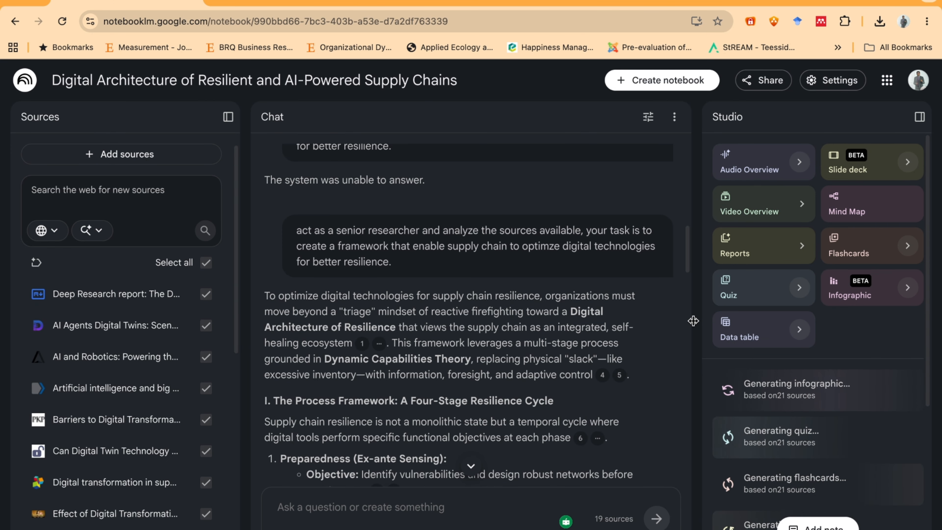
click(746, 338)
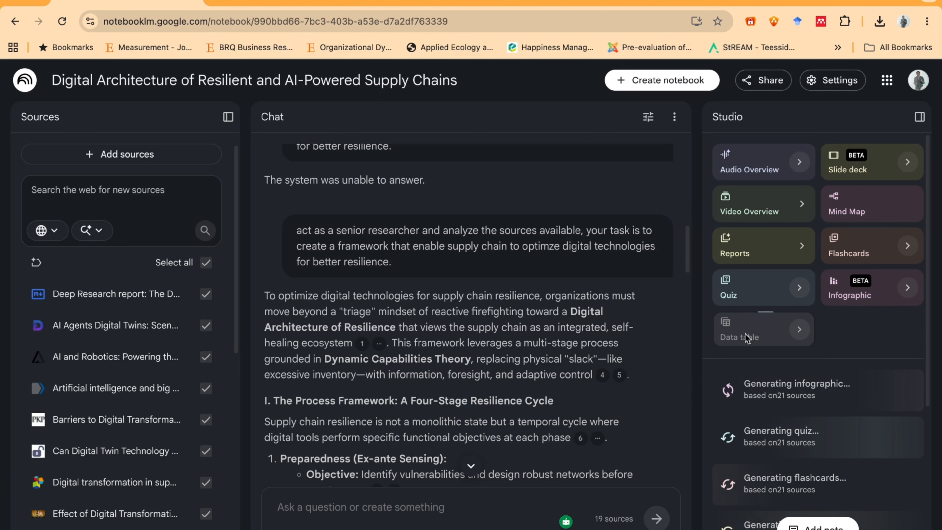